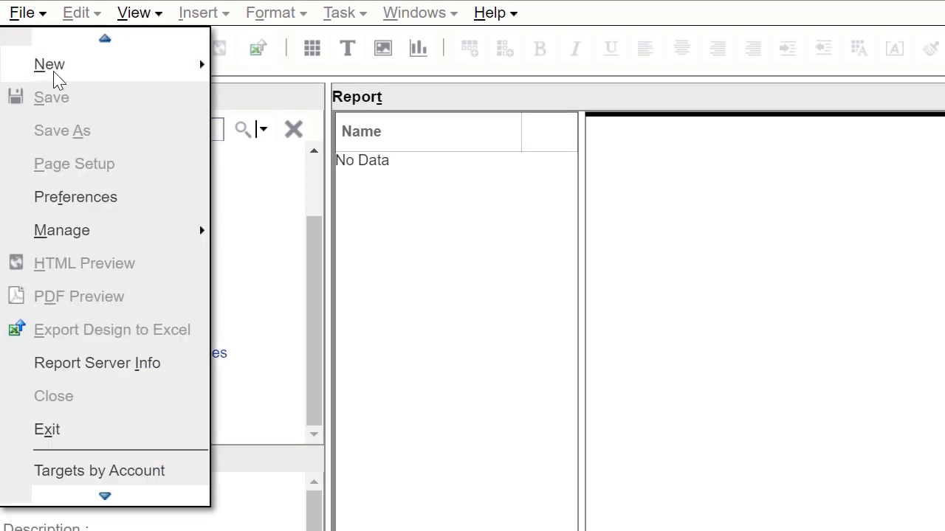
Create a new report, draw a grid in its body, and show the available data sources for the grid's database connection
mouse_move(177, 80)
click(245, 74)
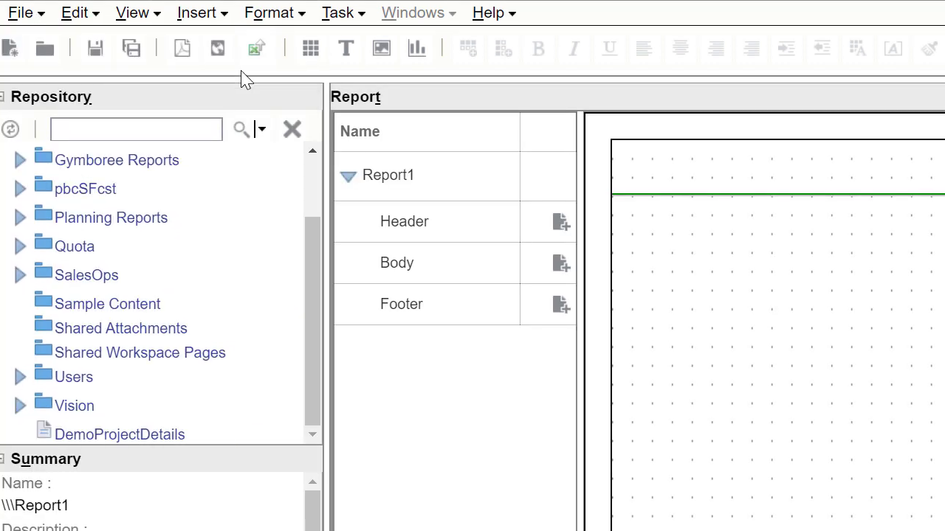
click(215, 23)
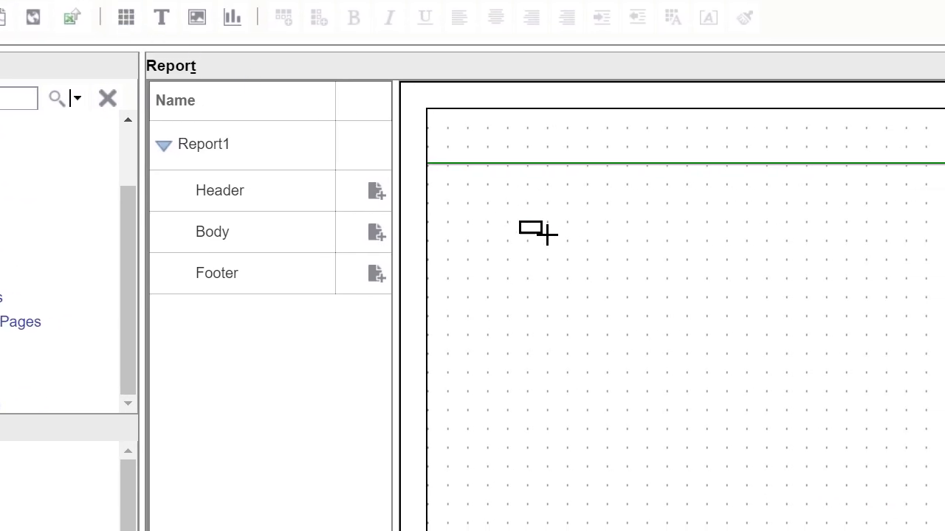
drag(608, 227, 906, 434)
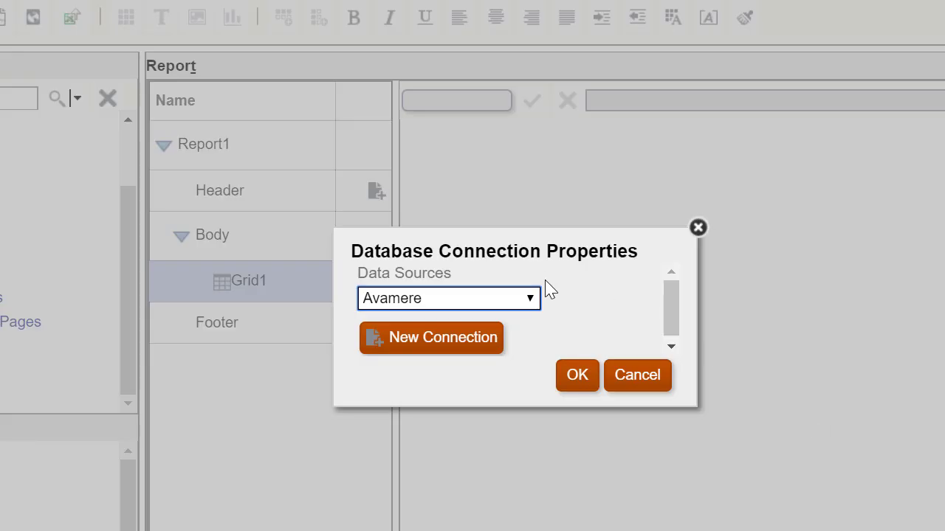
click(530, 299)
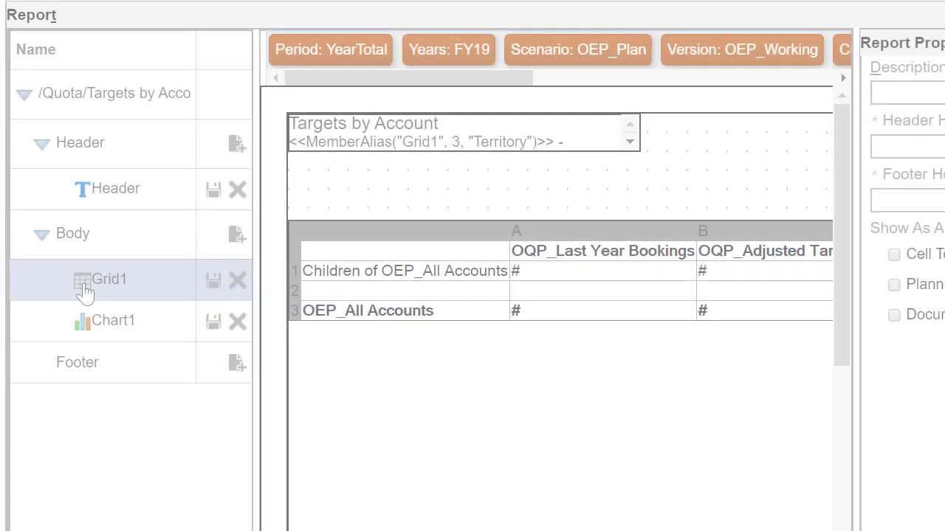
Open Grid1 of the Targets by Account report and view the Font settings for its OQP_Last Year Bookings heading cell
click(87, 290)
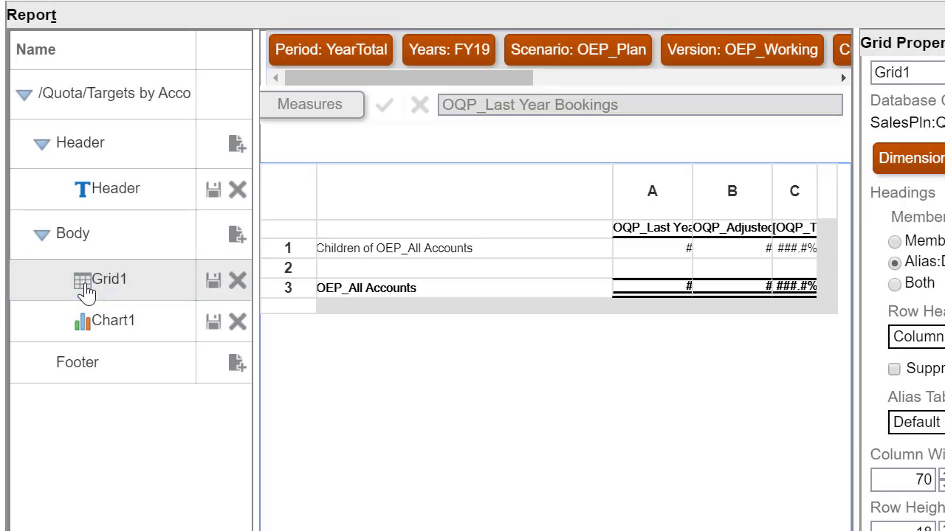
right_click(631, 233)
click(669, 263)
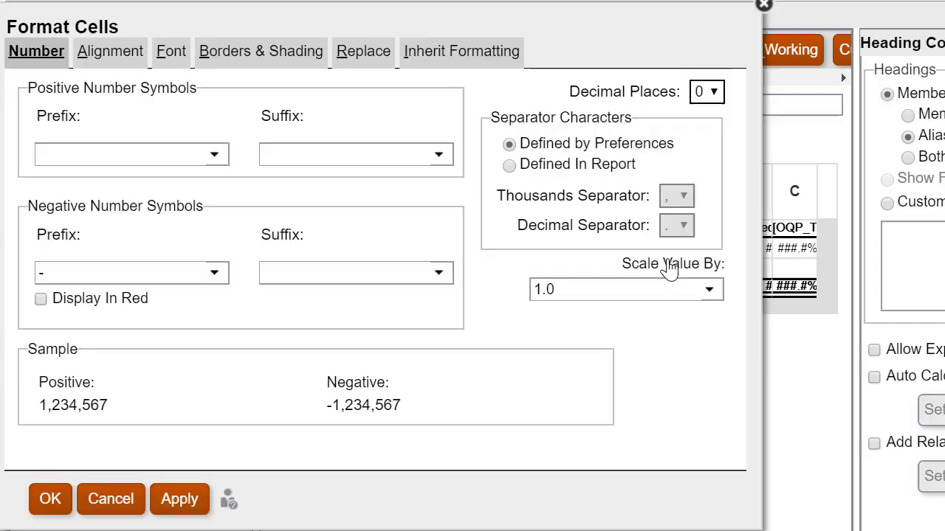
click(172, 54)
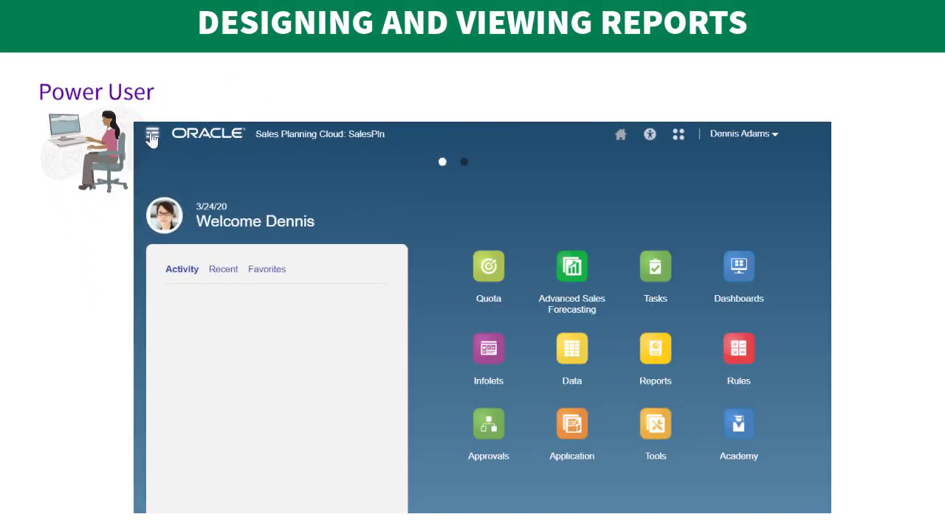
View the Navigator and the Reports list, expanding the Quota folder
click(152, 136)
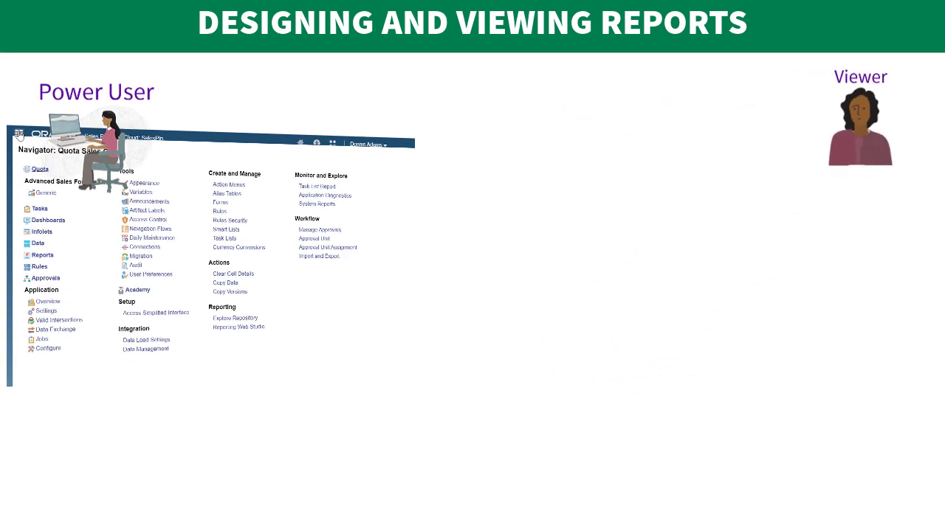
click(657, 340)
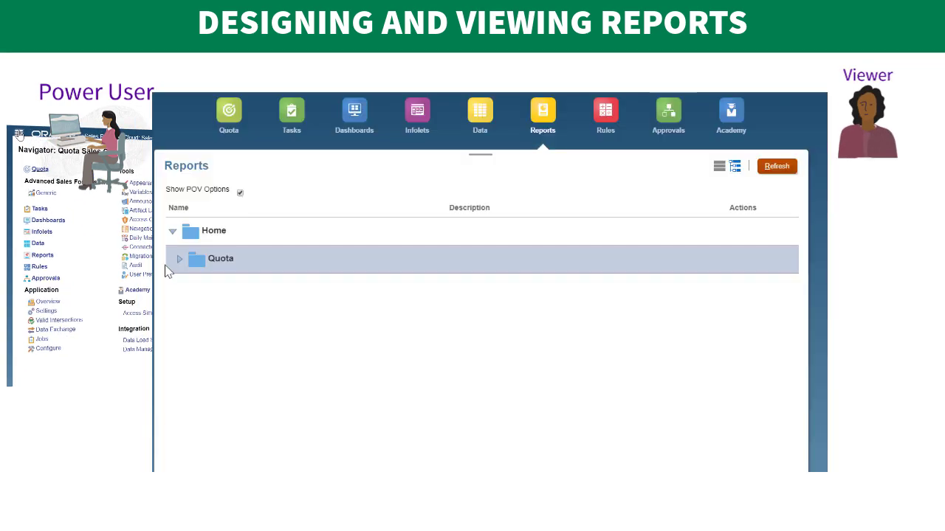
click(178, 261)
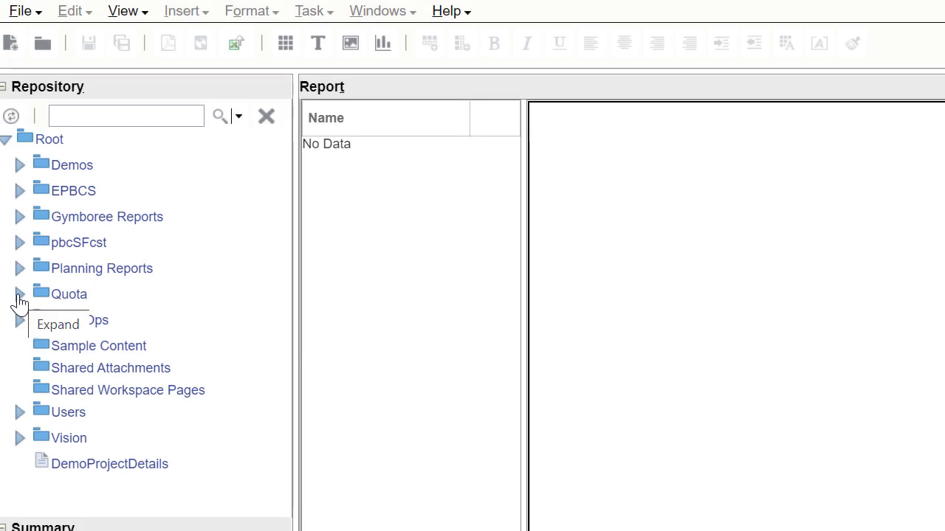
Open the Targets by Account report from the repository's Quota folder for design
click(19, 295)
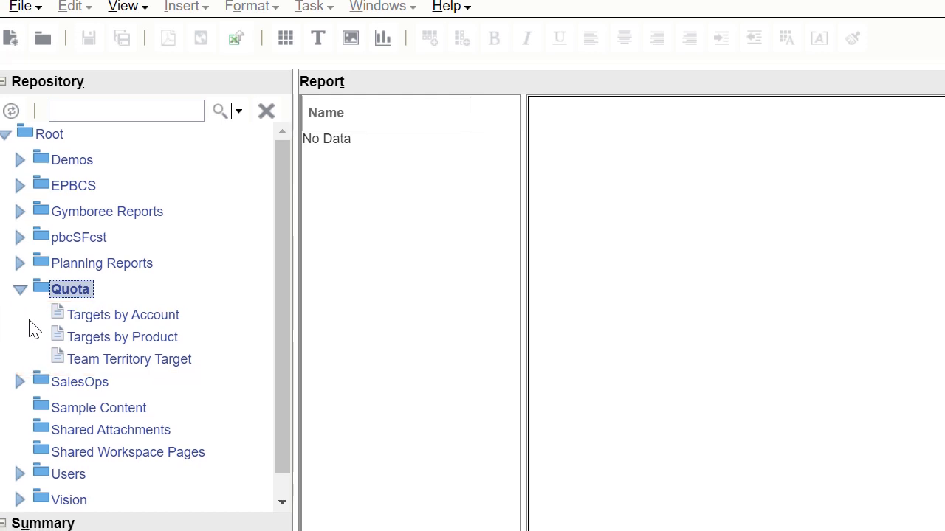
click(79, 341)
click(98, 319)
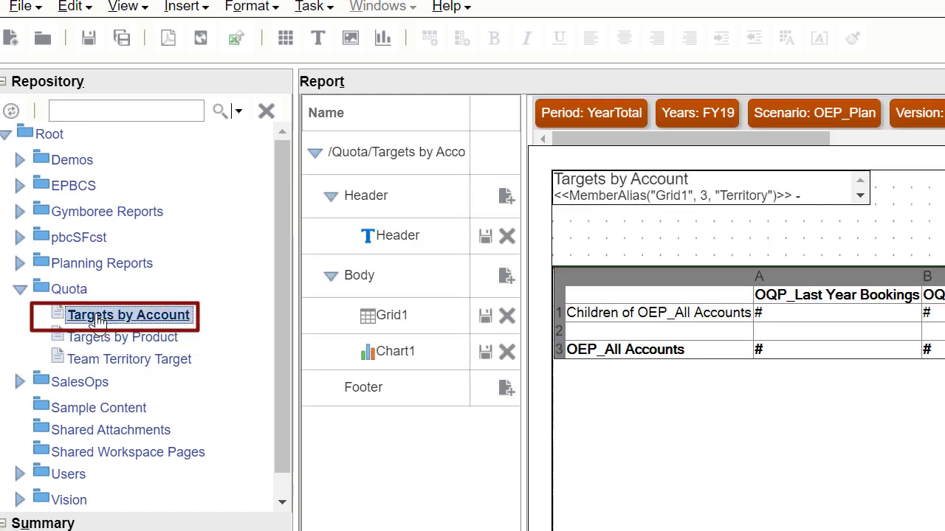
click(100, 360)
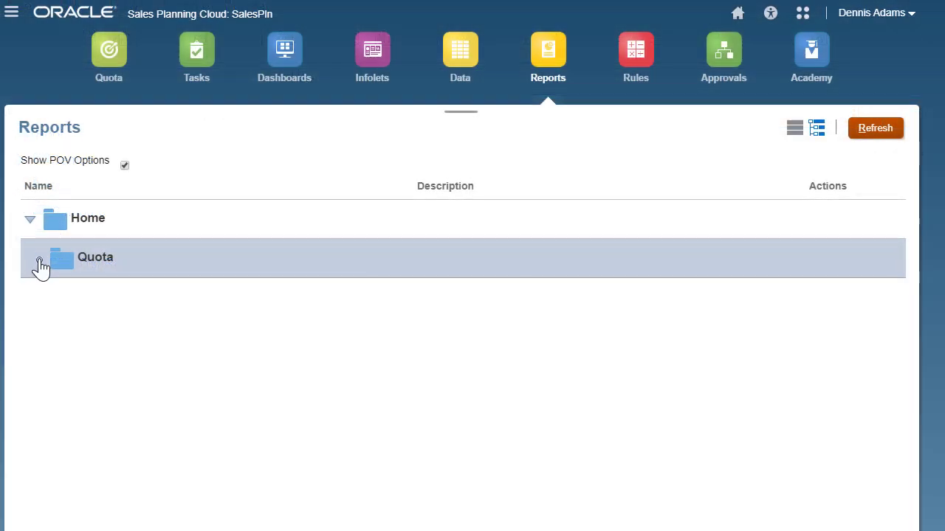
Run the Targets by Account report from the Quota folder in HTML format with the preset point of view
click(40, 260)
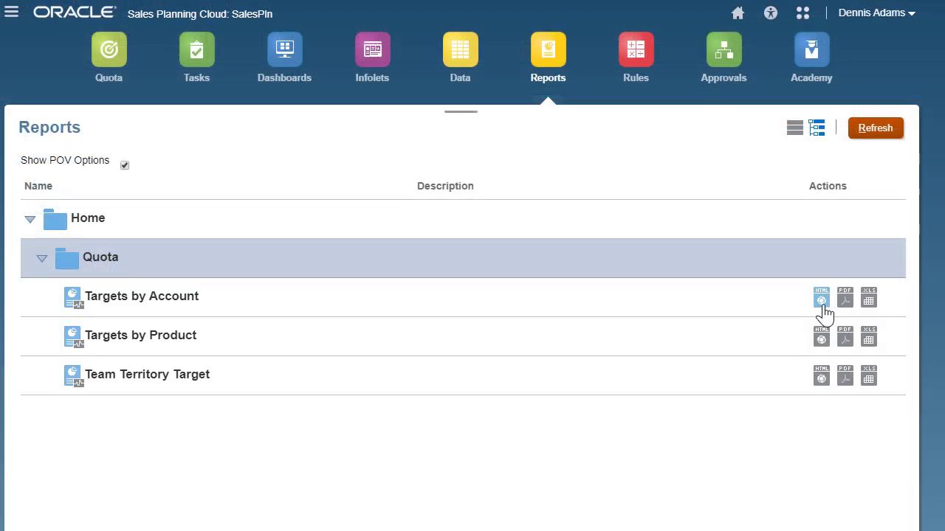
click(822, 299)
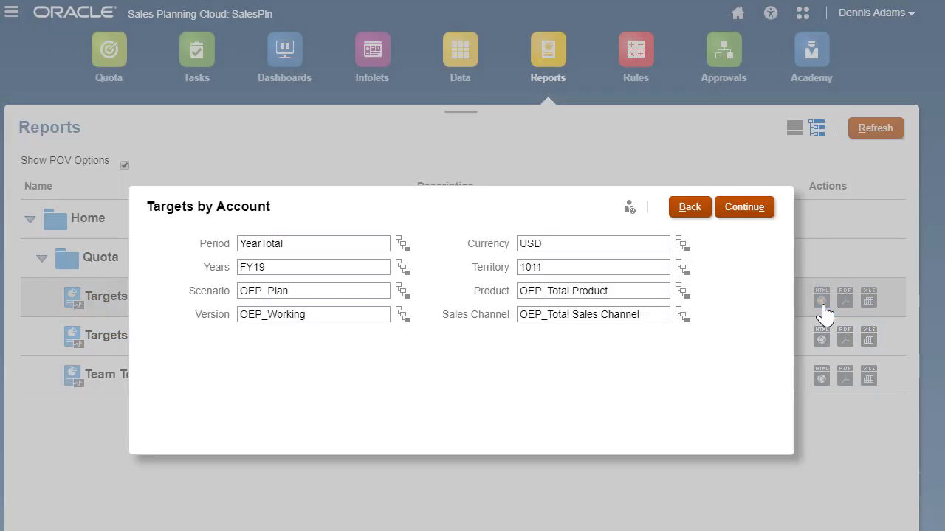
click(747, 207)
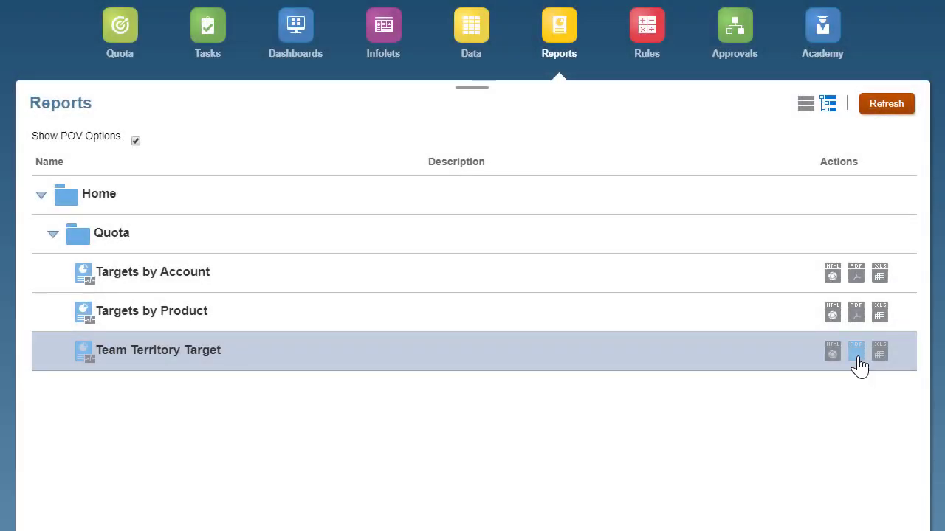
Run Team Territory Target as PDF and Targets by Product as XLS, keeping the preset point of view for both
click(858, 356)
click(739, 185)
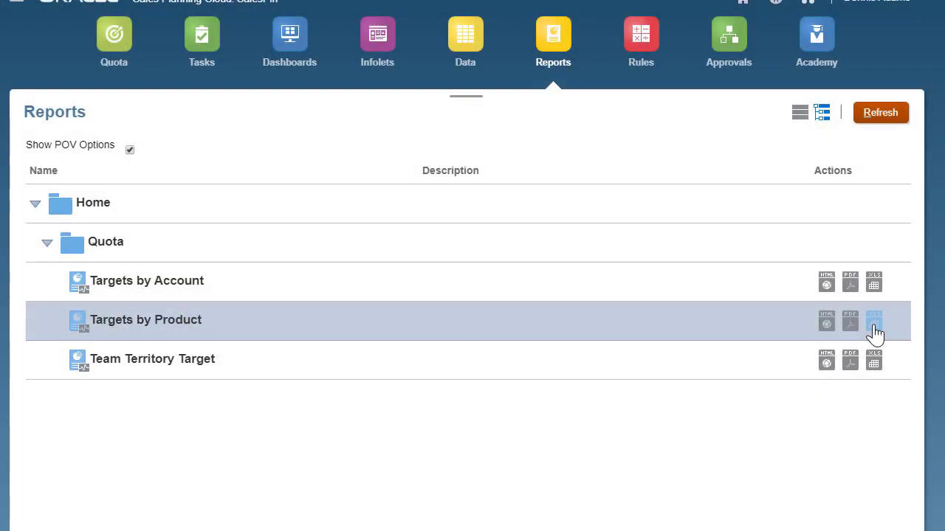
click(874, 324)
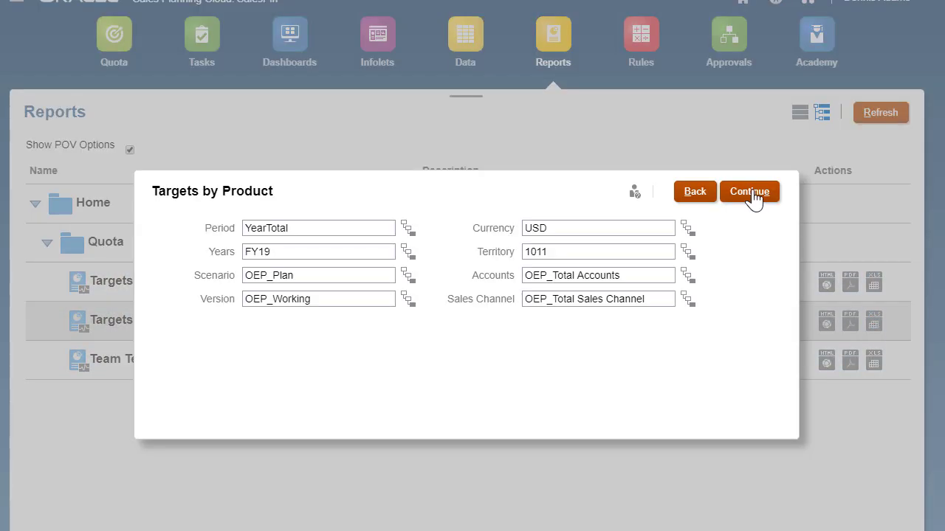
click(749, 194)
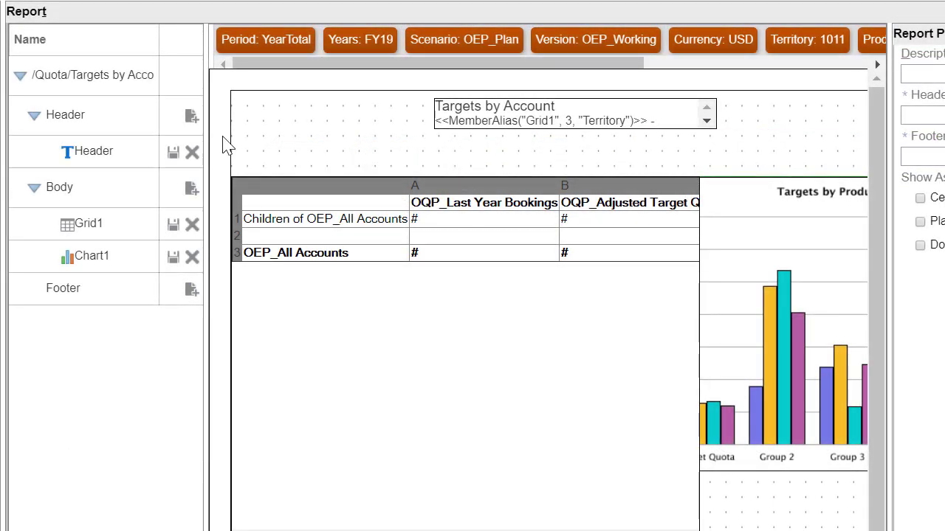
Show the object types that can be added to the report's header and select the header text box
click(191, 117)
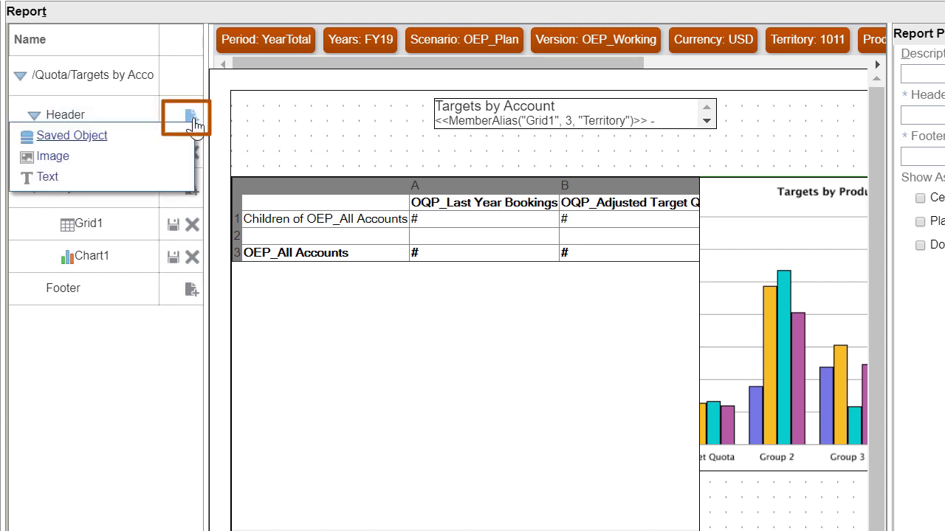
click(470, 123)
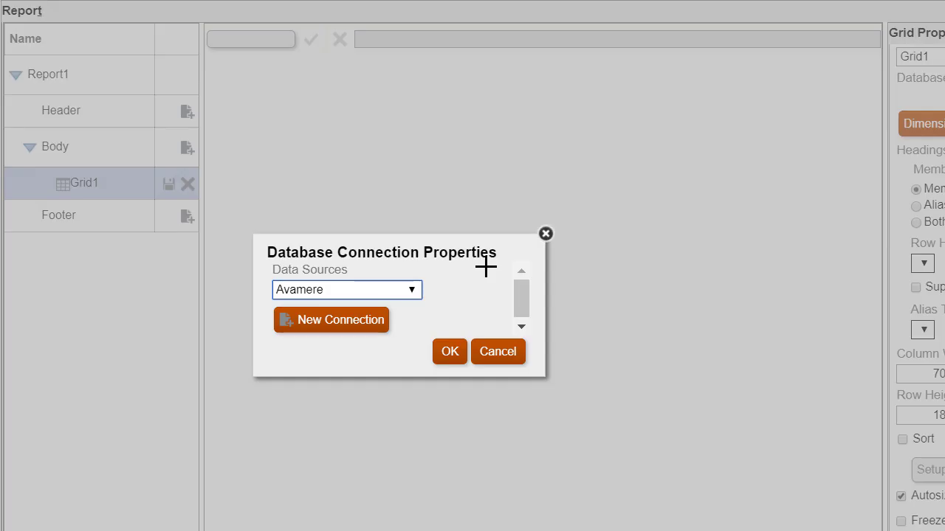
Connect the new report's Grid1 to the SalesPln:Quota data source
click(411, 289)
click(362, 204)
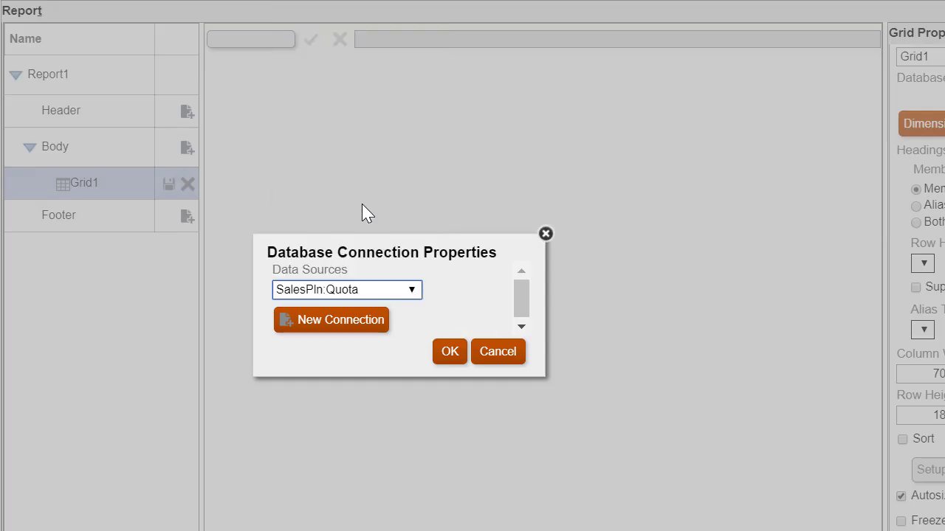
click(450, 352)
Lay out the grid with the Period dimension in rows and the Measures dimension in columns
drag(255, 219, 235, 418)
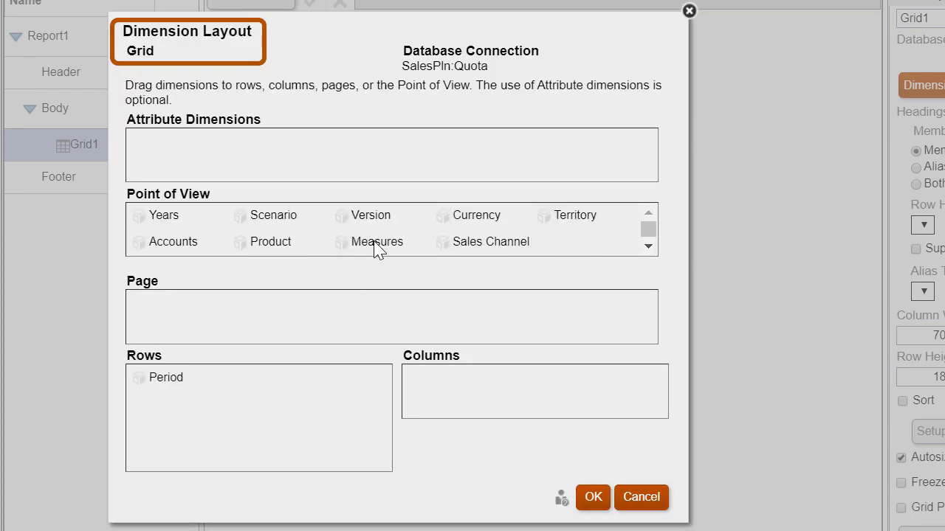
drag(376, 248, 429, 384)
click(593, 497)
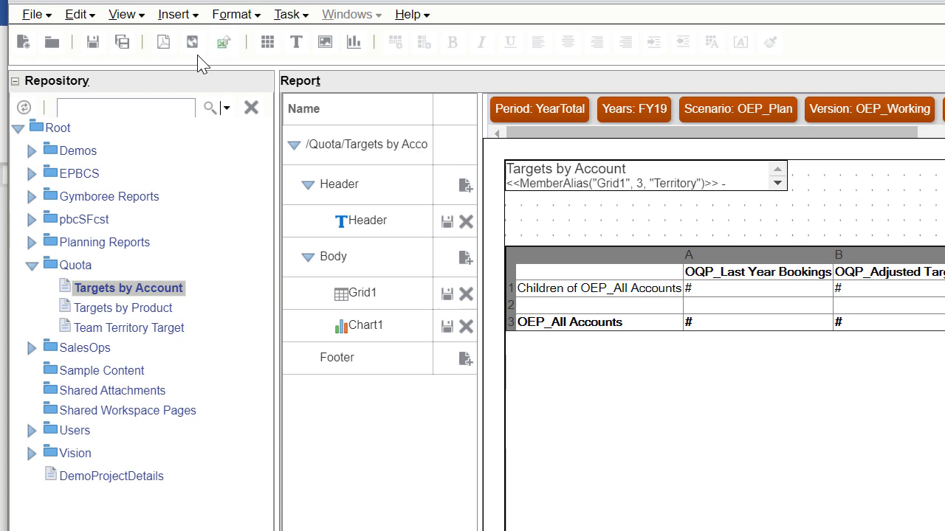
Preview the Targets by Account report in HTML from its design view
click(192, 43)
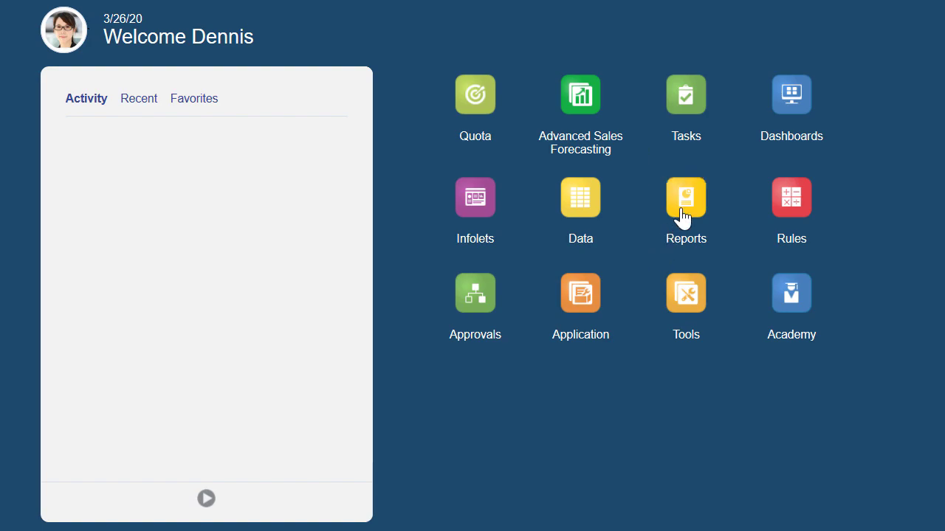
Run Targets by Account as HTML from the Quota reports folder with the preset point of view and expand the Healthcare accounts
click(683, 216)
click(50, 172)
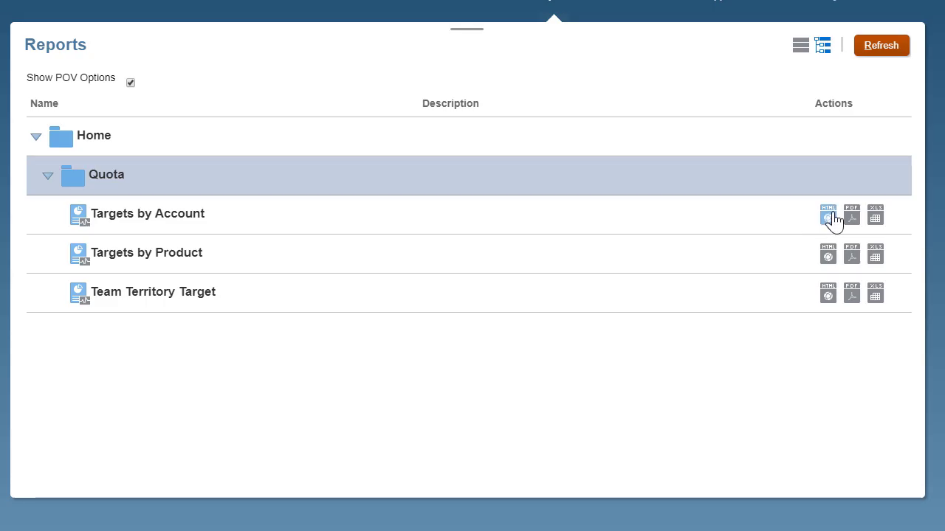
click(833, 218)
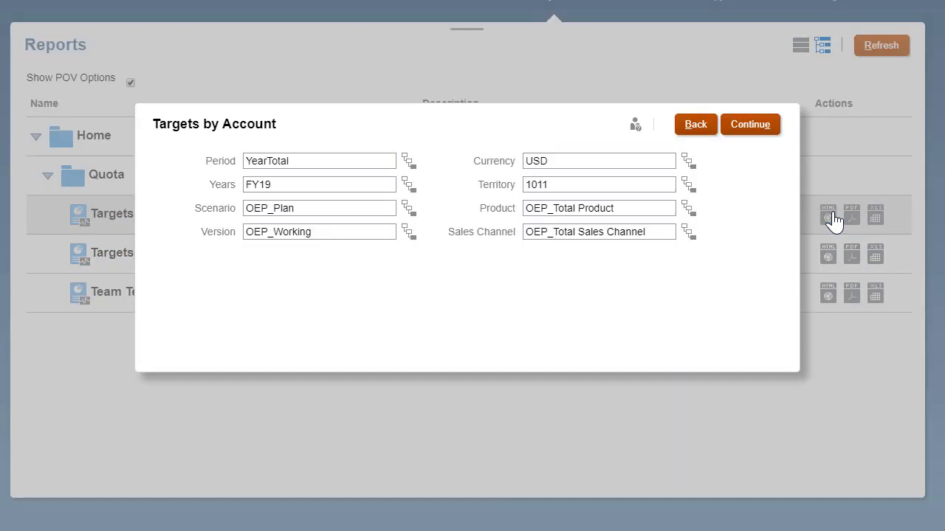
click(760, 131)
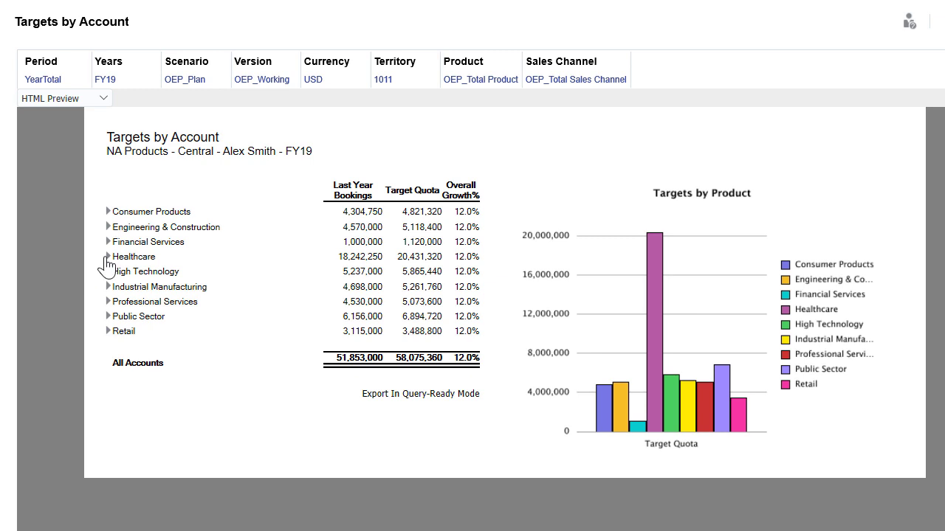
click(108, 258)
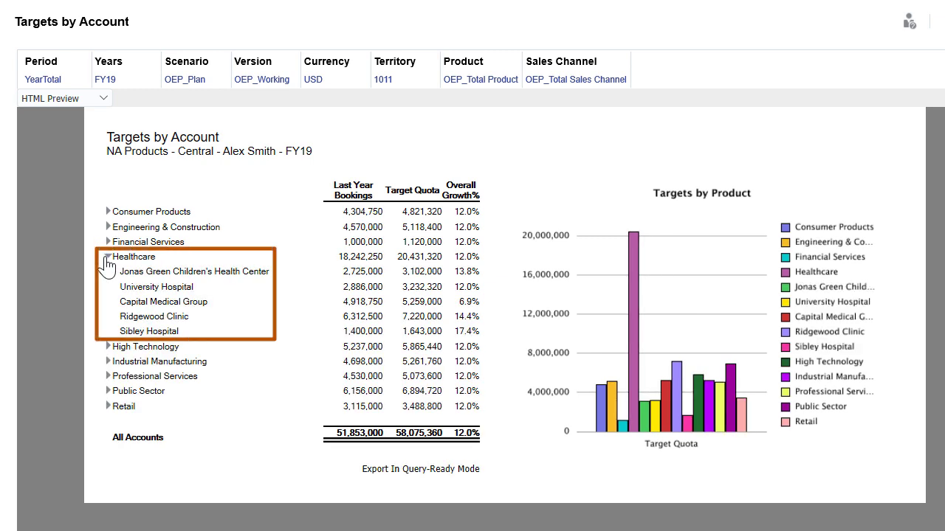